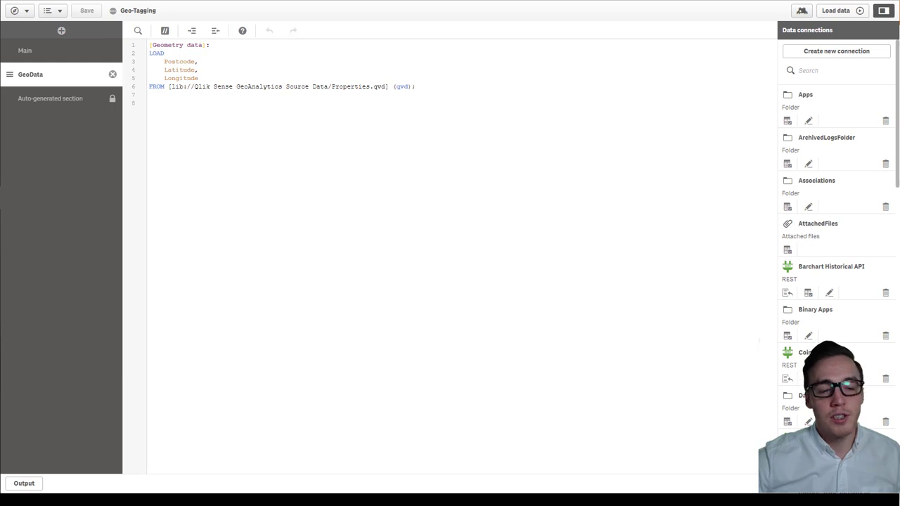
# Step: Reload the Geometry data script, fetching 210 lines from Properties
pyautogui.click(836, 11)
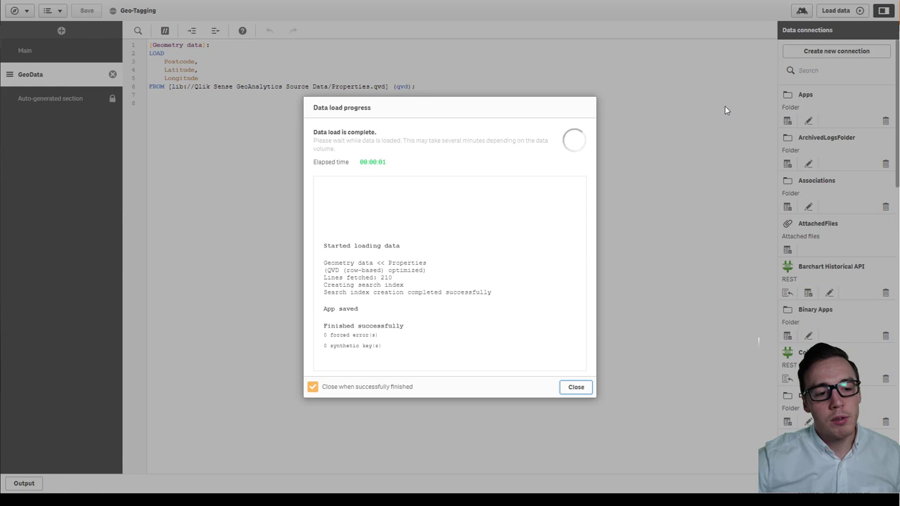
# Step: Close the load report, fill the sheet with a map chart, and add Postcode as a new layer
pyautogui.click(575, 388)
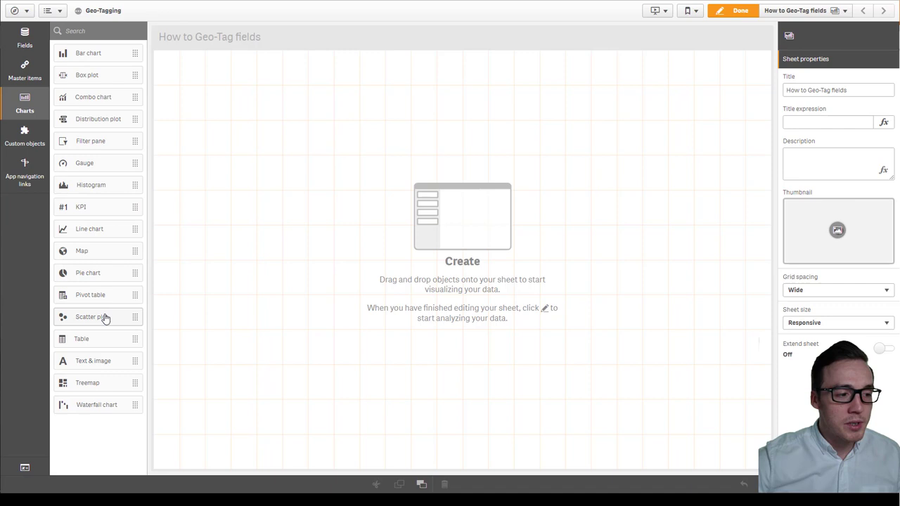
pyautogui.moveTo(118, 251); pyautogui.dragTo(492, 237)
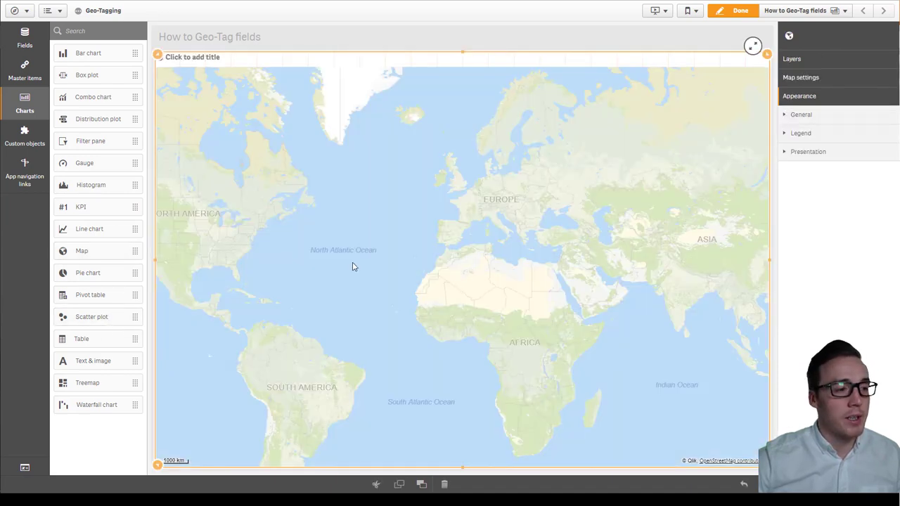
pyautogui.click(25, 37)
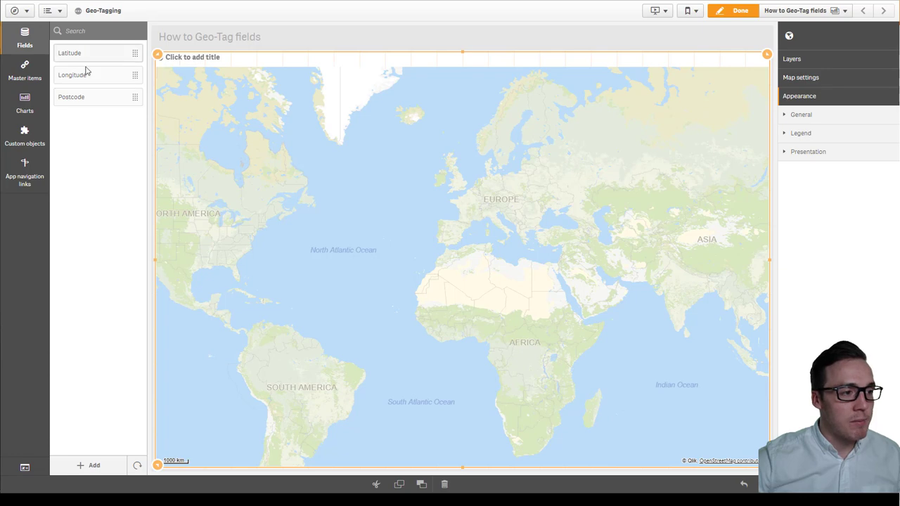
pyautogui.moveTo(87, 98); pyautogui.dragTo(476, 215)
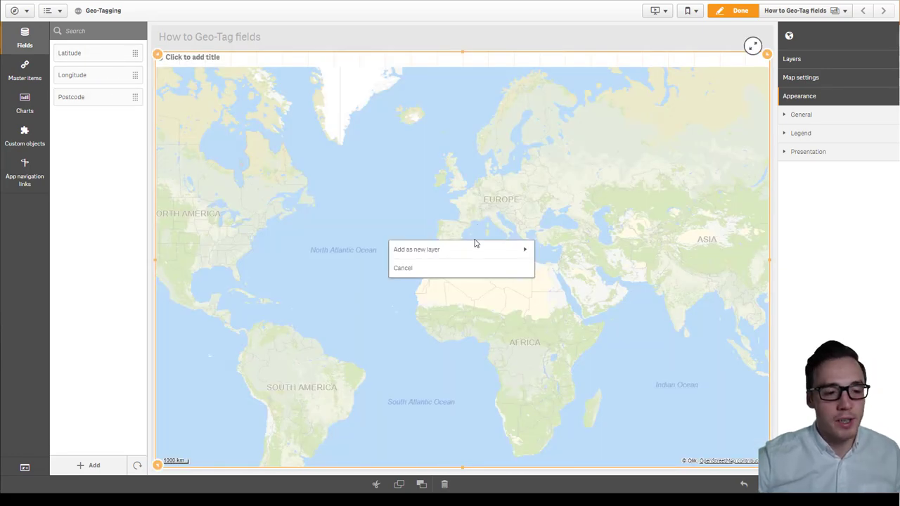
pyautogui.click(474, 248)
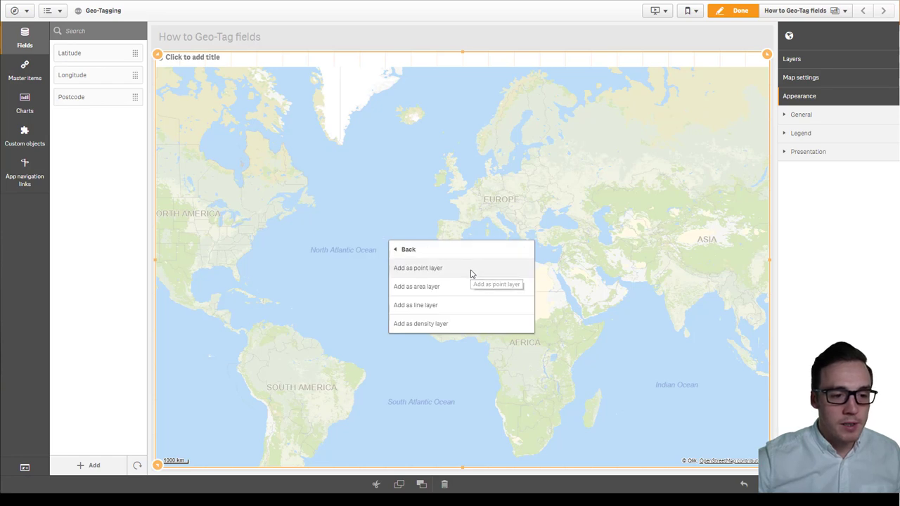
# Step: Make Postcode a point layer located by the Latitude and Longitude fields, then finish editing
pyautogui.click(471, 272)
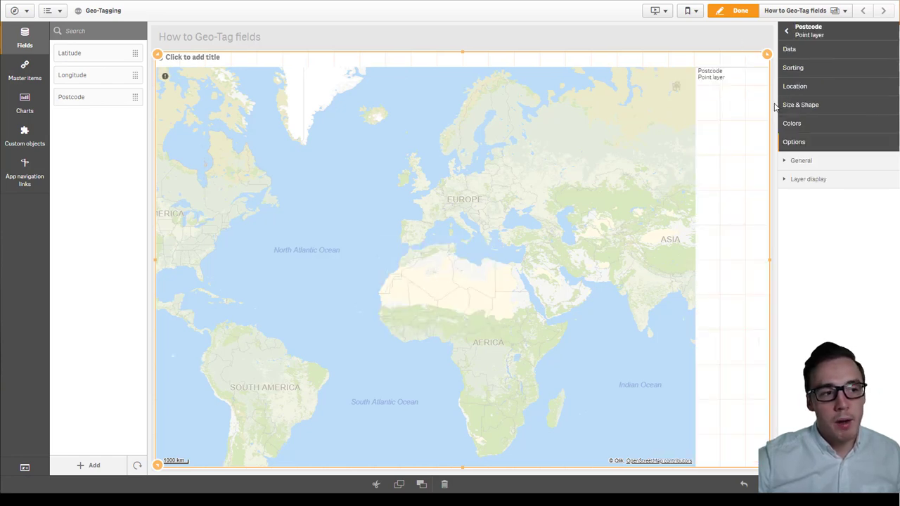
pyautogui.click(839, 50)
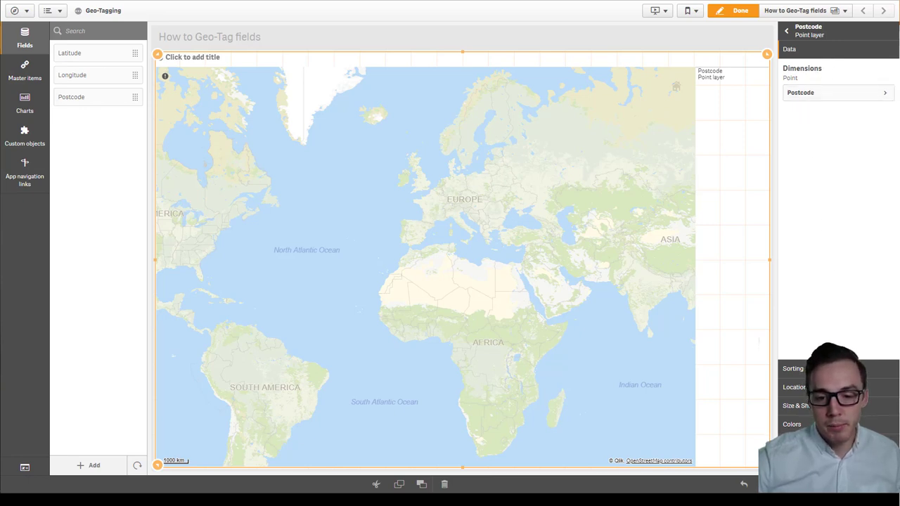
pyautogui.click(794, 384)
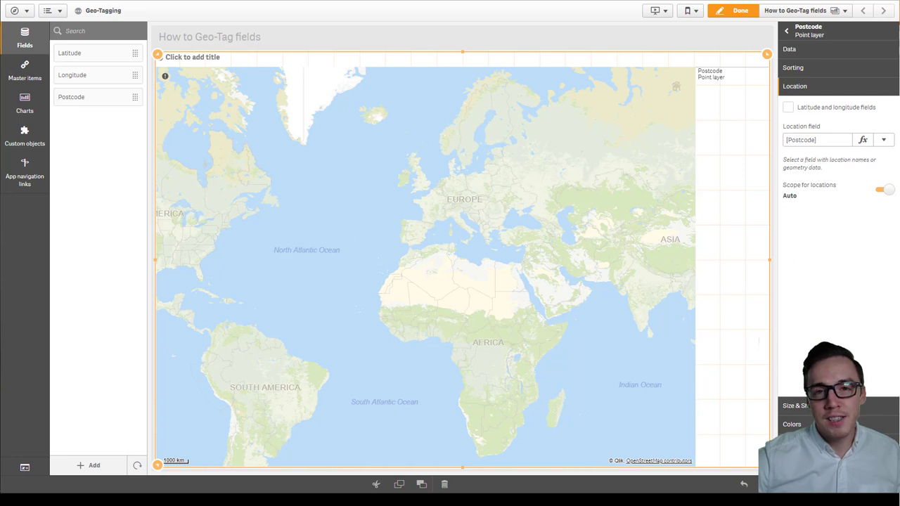
pyautogui.click(864, 107)
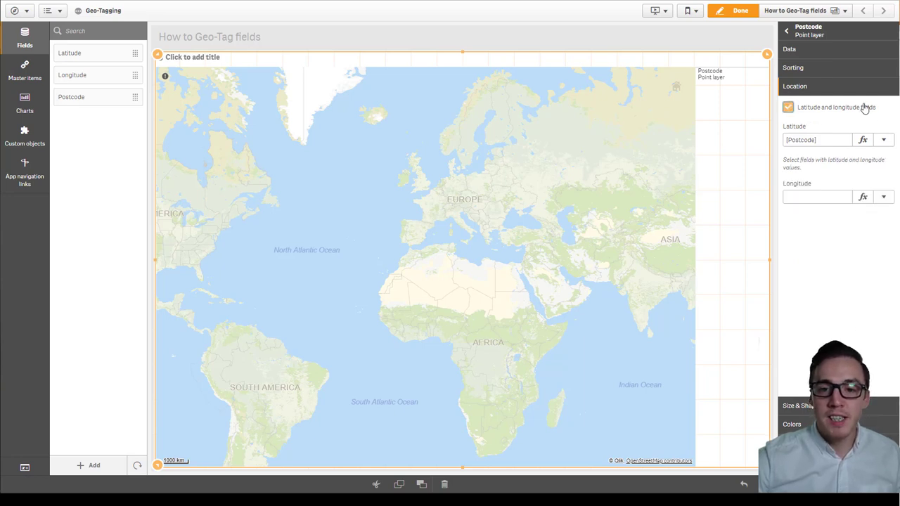
pyautogui.click(884, 139)
pyautogui.click(831, 222)
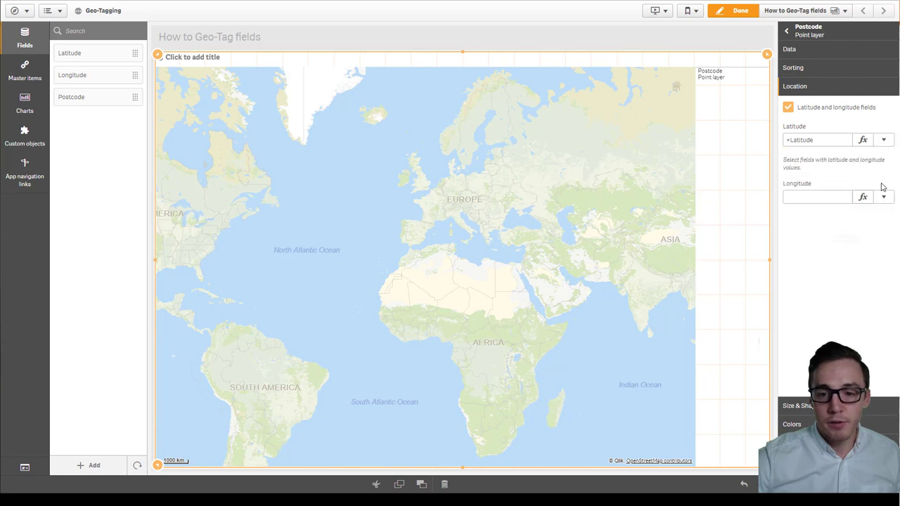
pyautogui.click(883, 197)
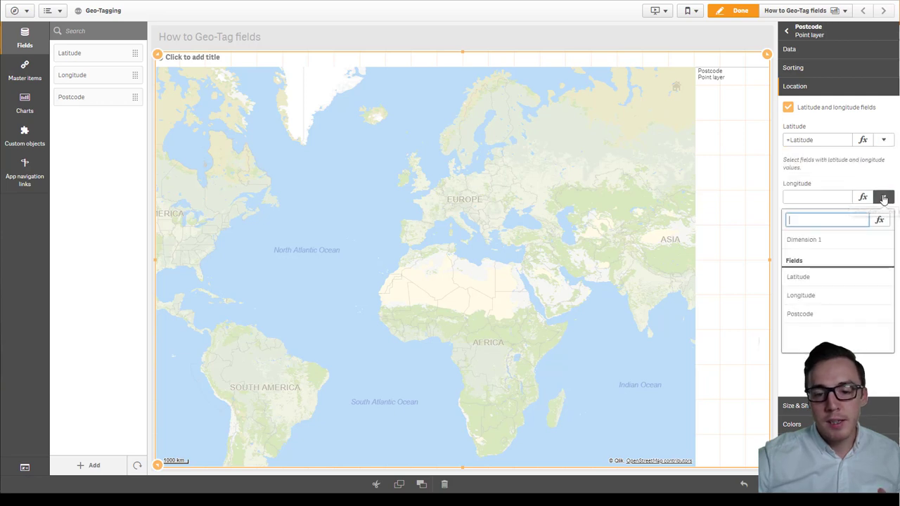
pyautogui.click(834, 295)
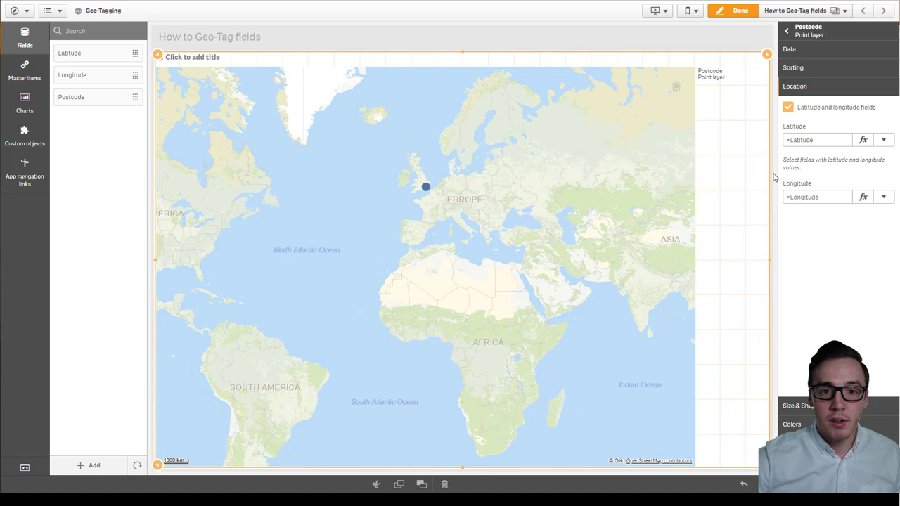
pyautogui.click(735, 12)
# Step: Zoom the map into London to check the plotted Postcode points
pyautogui.scroll(5, 407, 204)
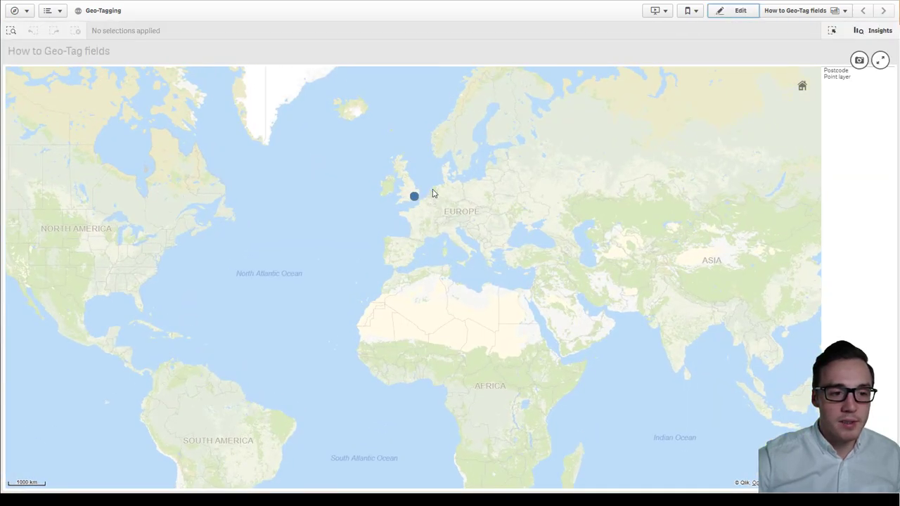
pyautogui.scroll(5, 411, 200)
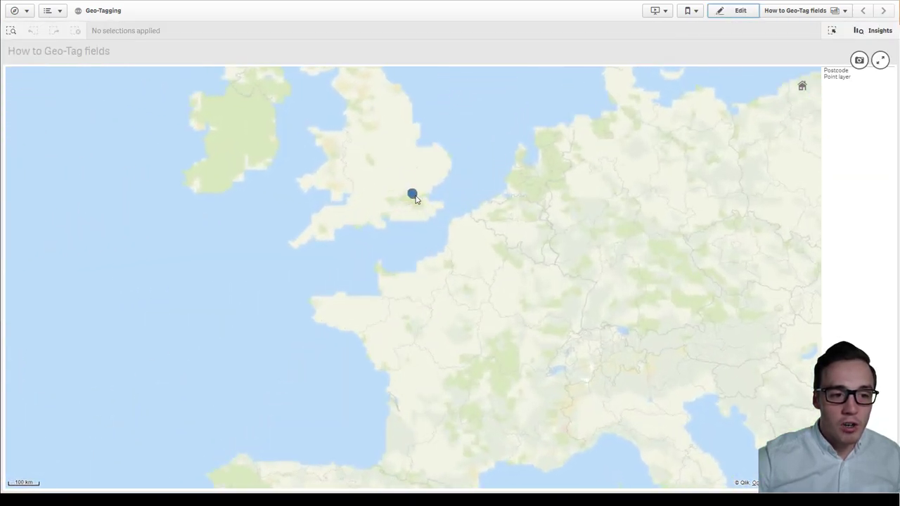
pyautogui.scroll(4, 412, 197)
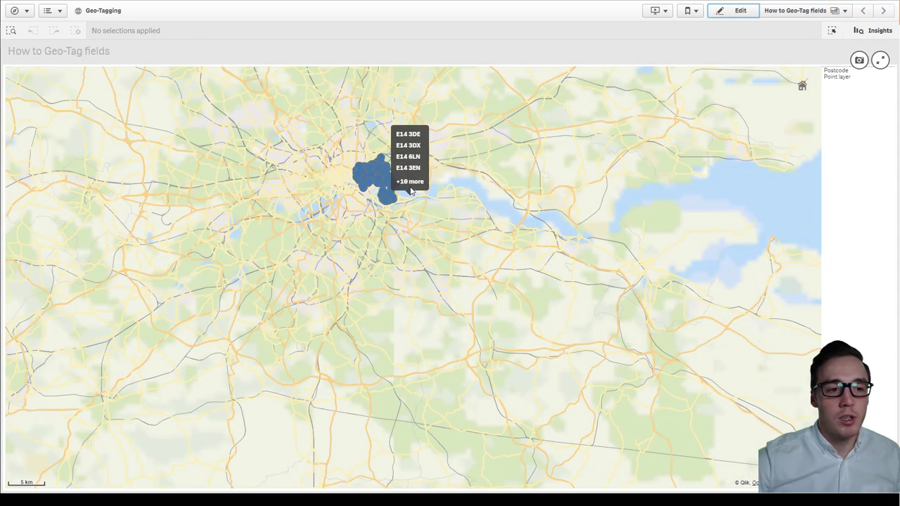
pyautogui.scroll(2, 397, 190)
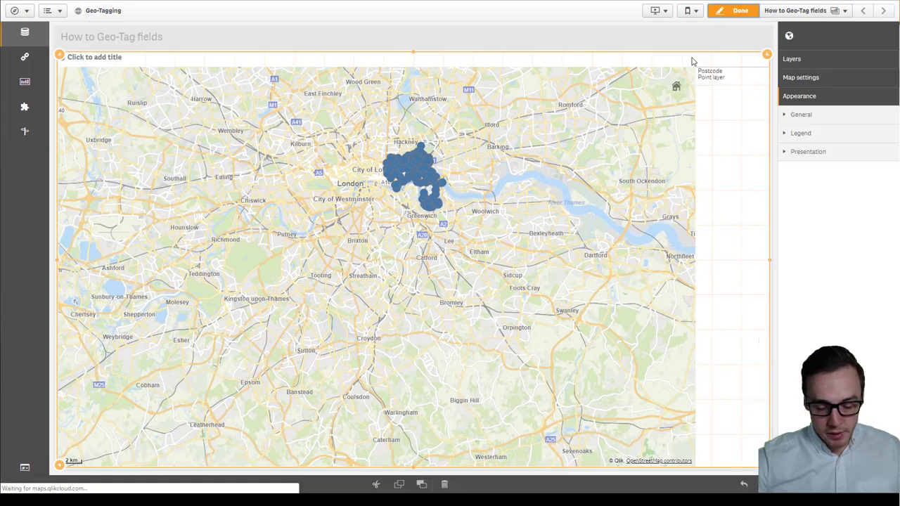
# Step: Delete the map chart from the sheet in edit mode
pyautogui.click(731, 12)
pyautogui.scroll(-2, 633, 98)
pyautogui.press('Delete')
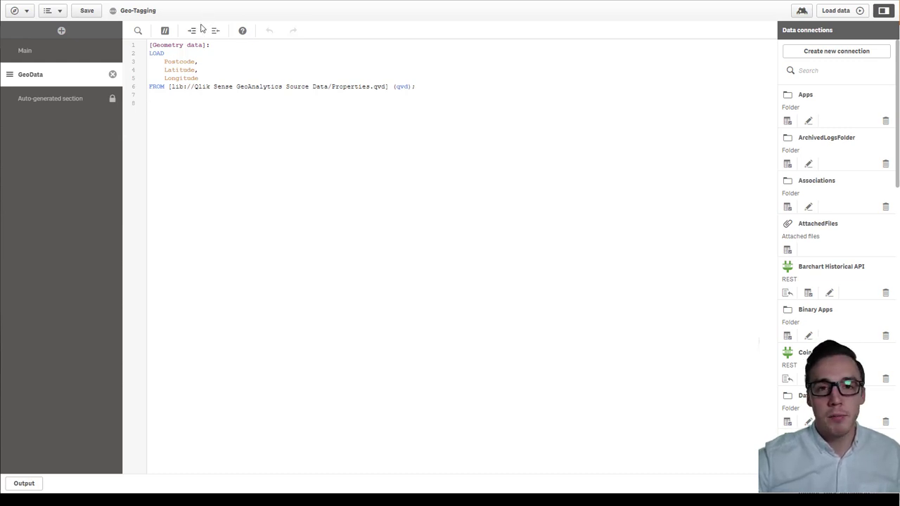
# Step: Replace the Latitude and Longitude fields with GeoMakePoint(Latitude, Longitude) AS GeoPoint, adding lines below FROM
pyautogui.click(164, 69)
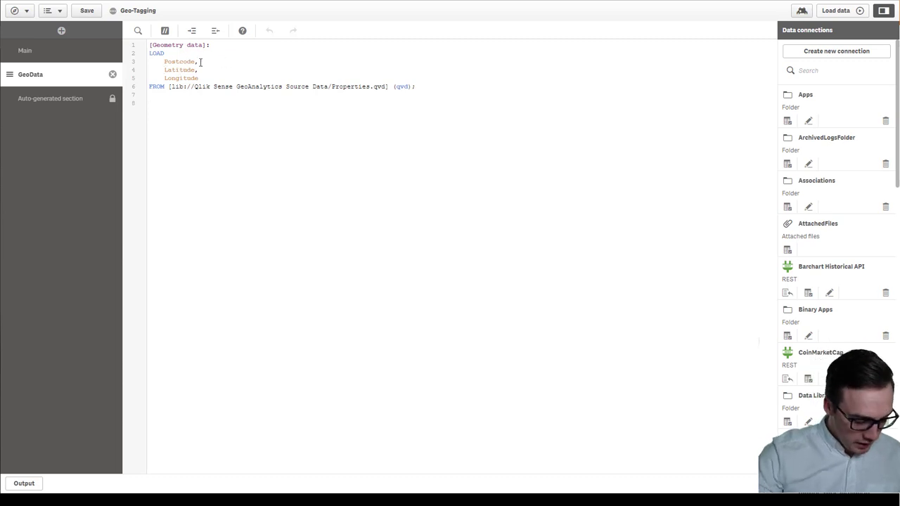
pyautogui.write('GeoM')
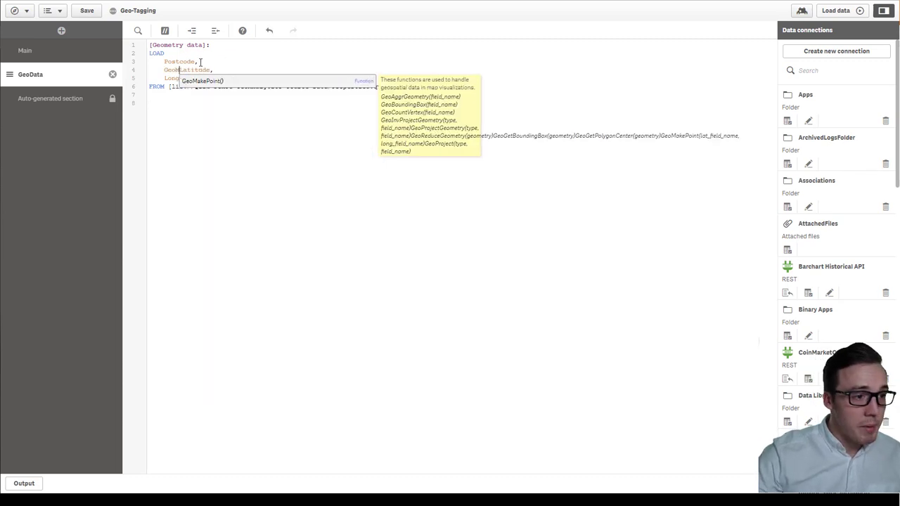
pyautogui.press('Return')
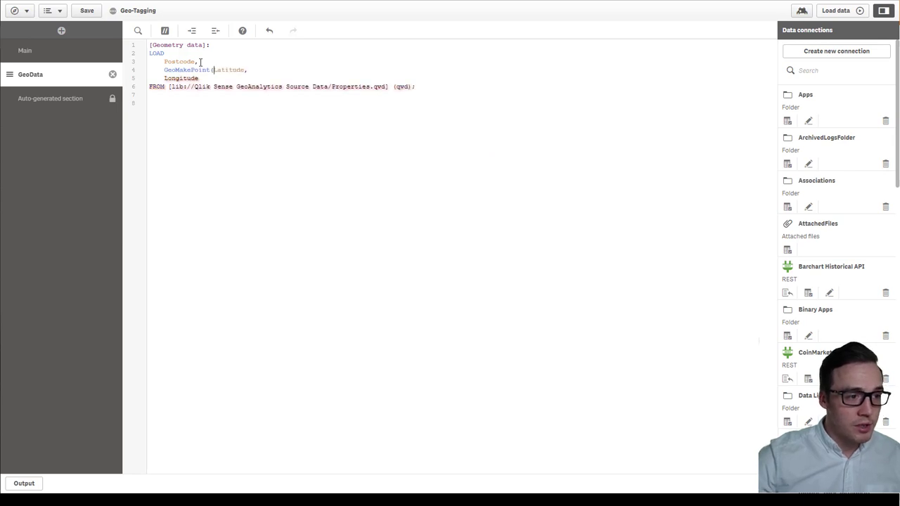
pyautogui.press('Delete')
pyautogui.press('Delete')
pyautogui.press('Delete')
pyautogui.press('Delete')
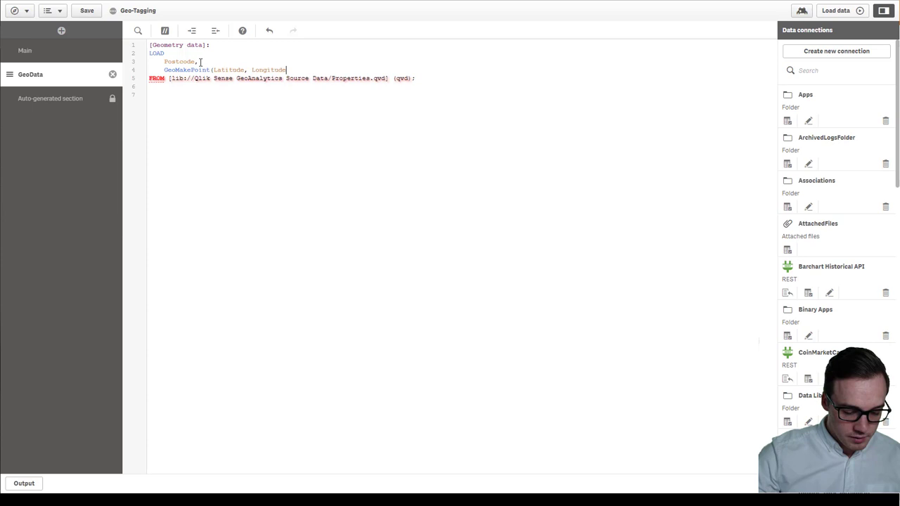
pyautogui.write('AS ')
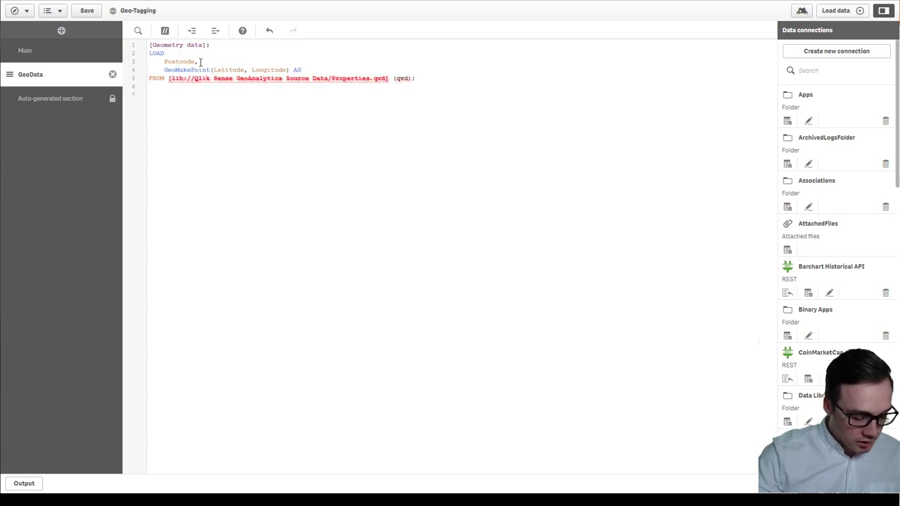
pyautogui.write('GeoPoint')
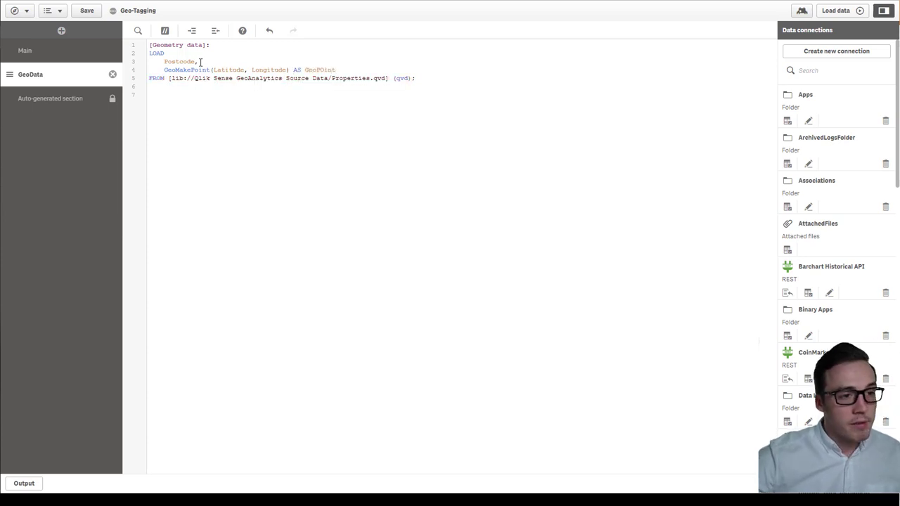
pyautogui.click(324, 70)
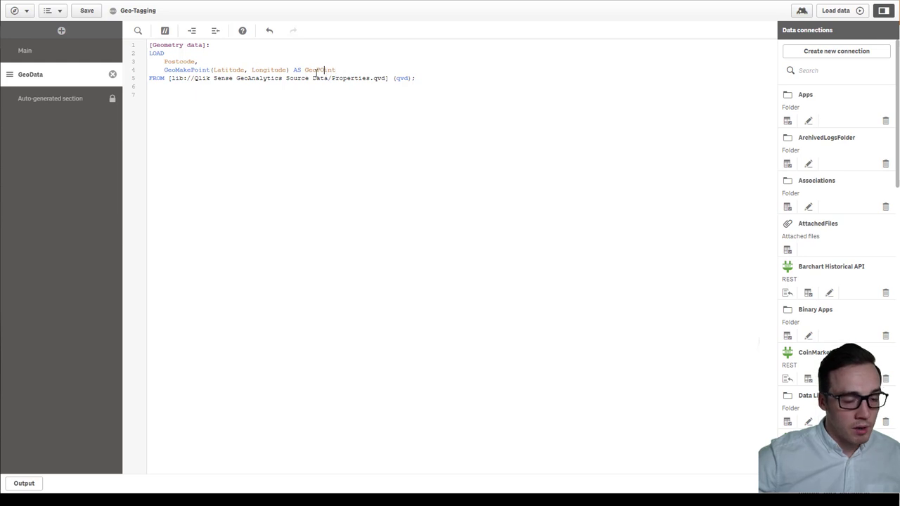
pyautogui.click(443, 76)
pyautogui.press('Return')
pyautogui.press('Return')
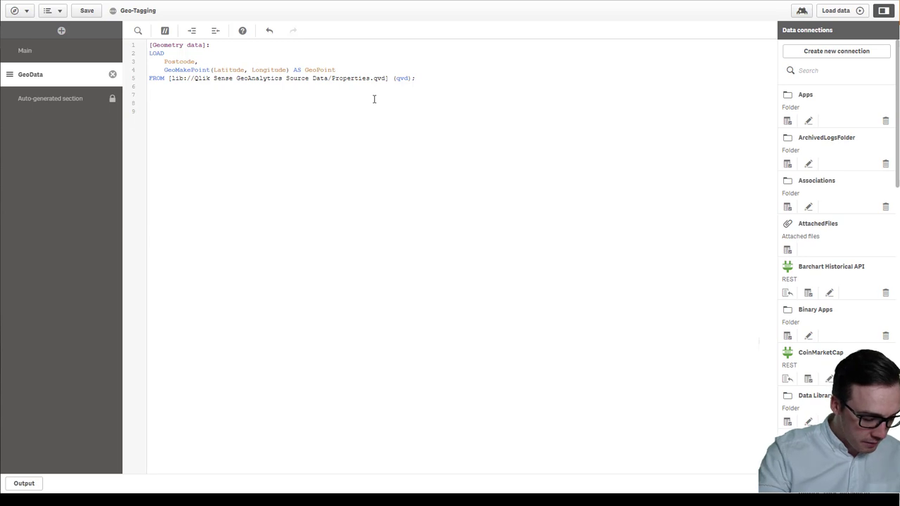
# Step: Write TAG Postcode WITH '$geoname', '$relates_GeoPoint'; on line 7
pyautogui.write('TAG ')
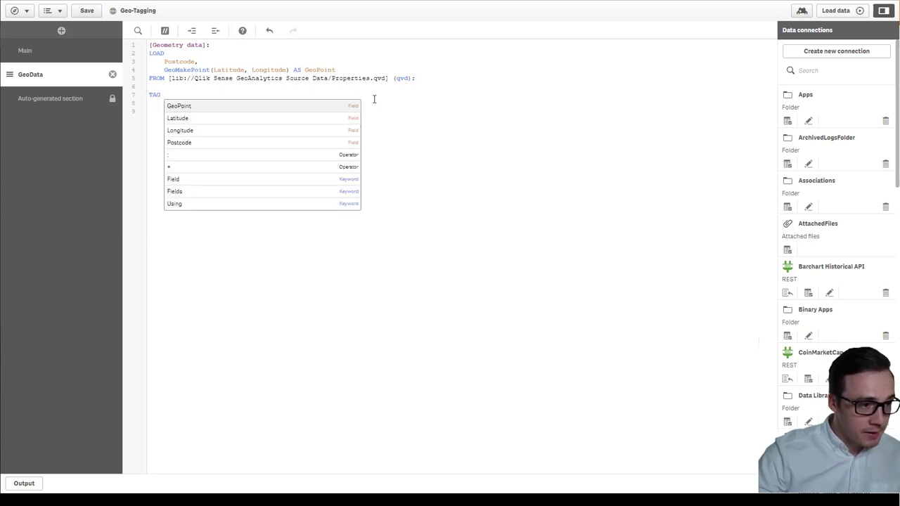
pyautogui.write('Po')
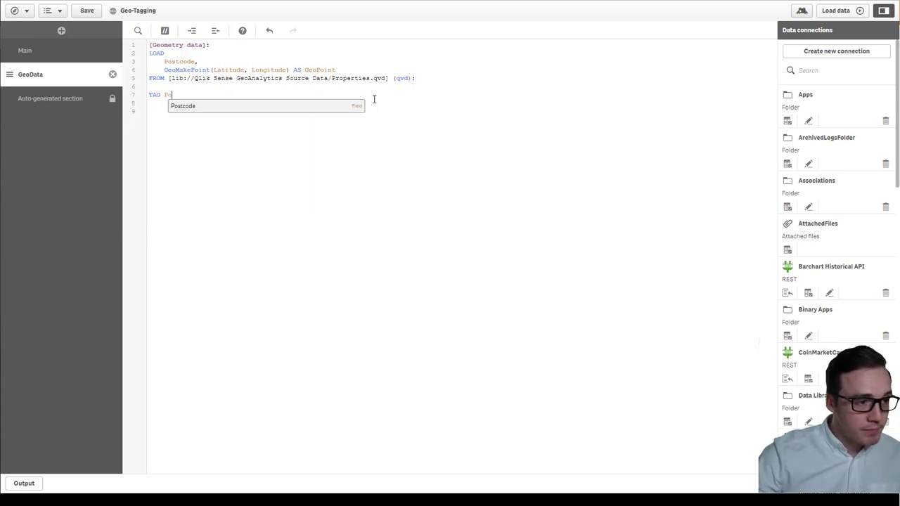
pyautogui.write('stcode WIT')
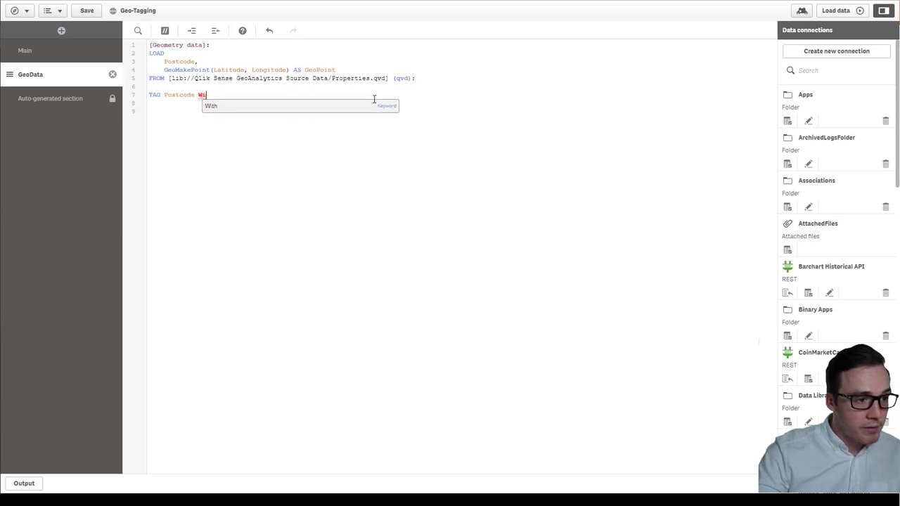
pyautogui.write('H ')
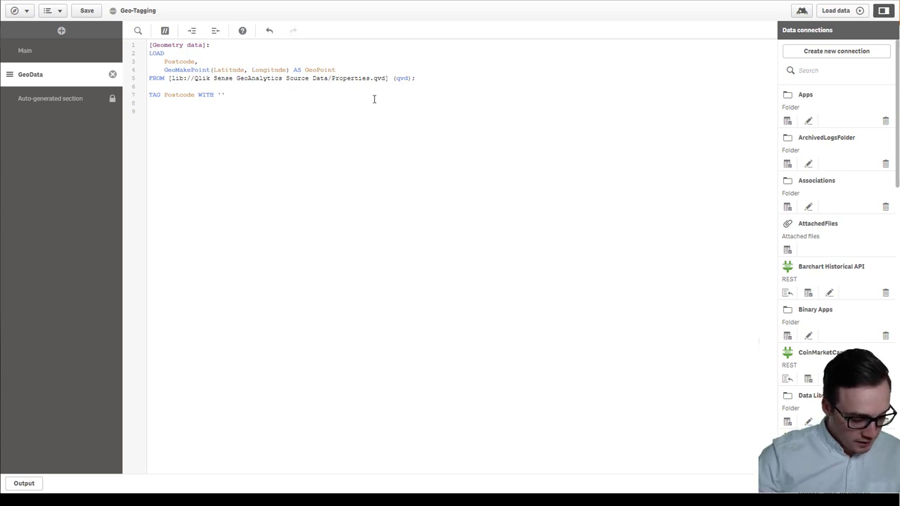
pyautogui.write("'$geoname'")
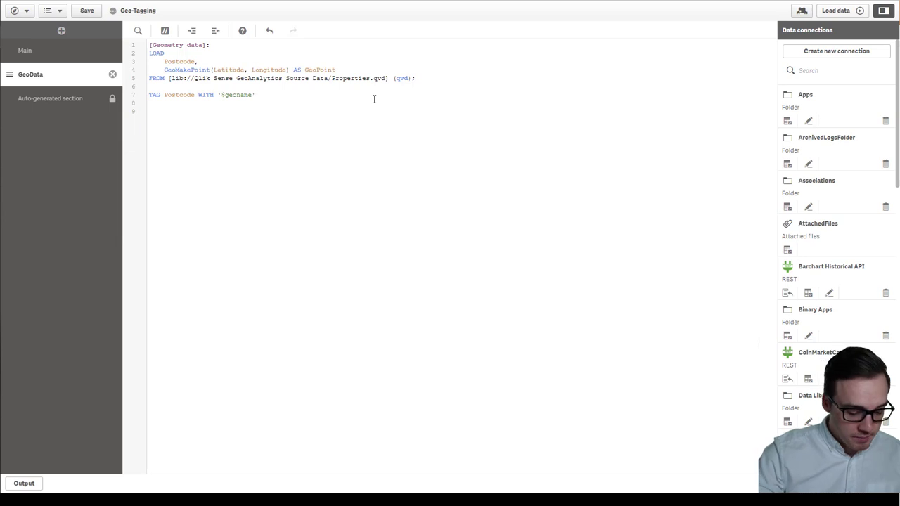
pyautogui.write(", '")
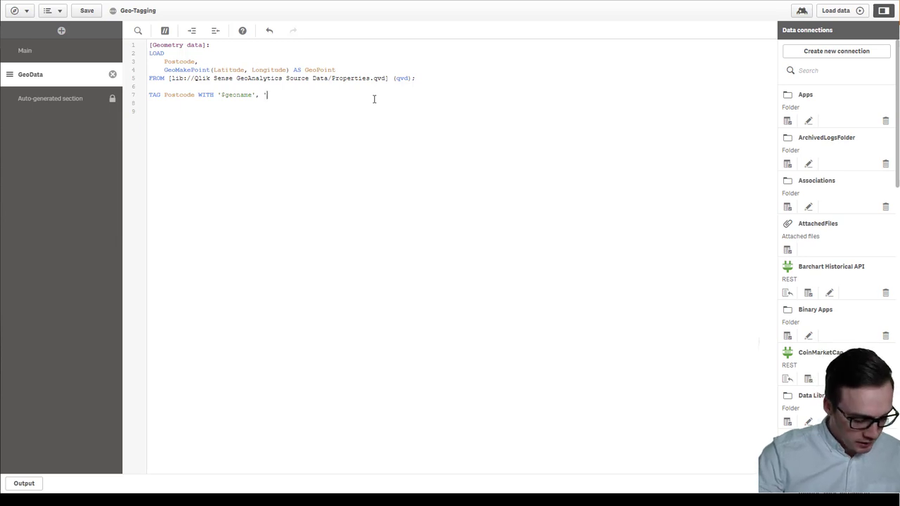
pyautogui.write('$relates')
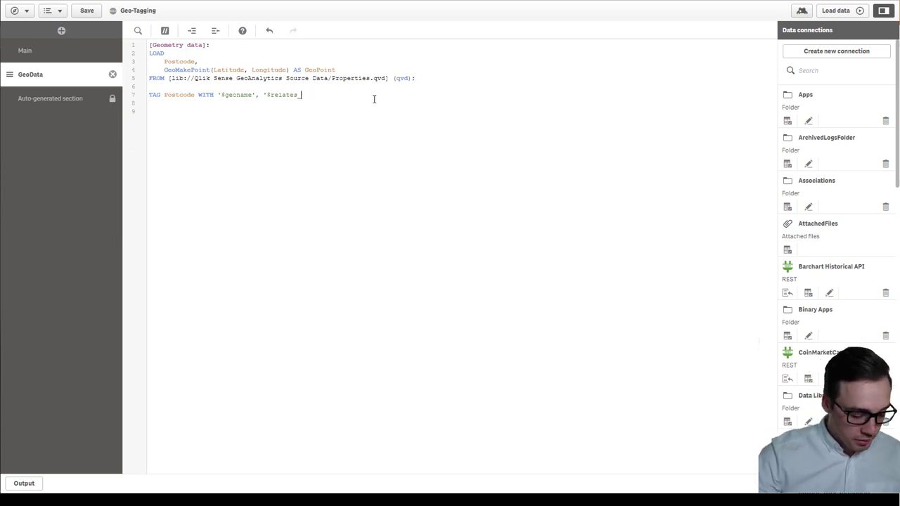
pyautogui.write('_Geo')
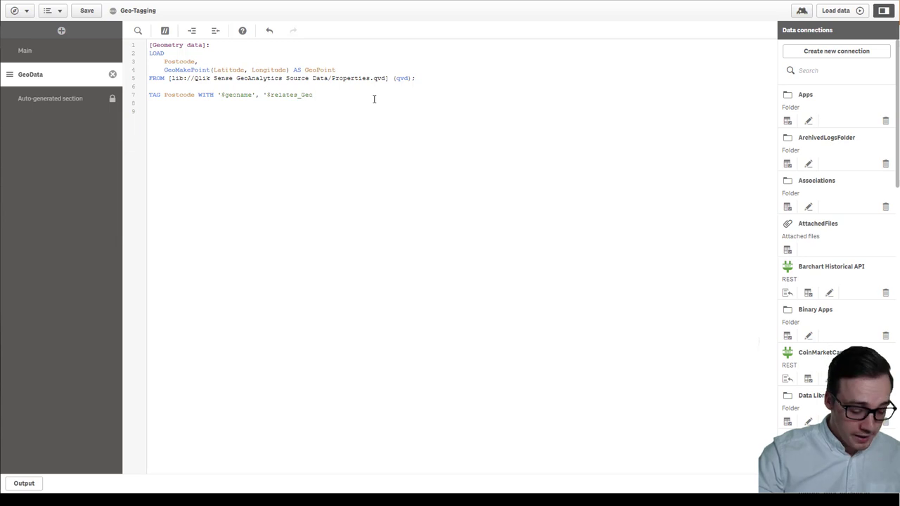
pyautogui.write('Point')
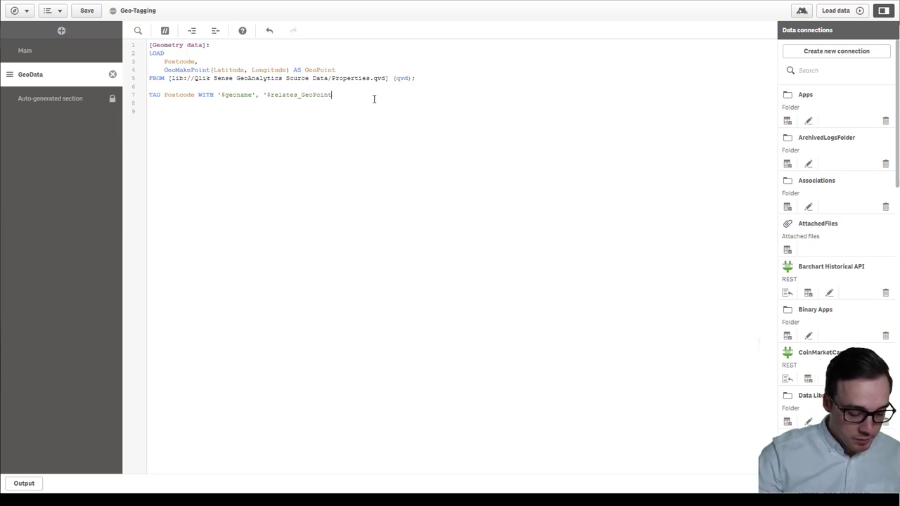
pyautogui.write("';")
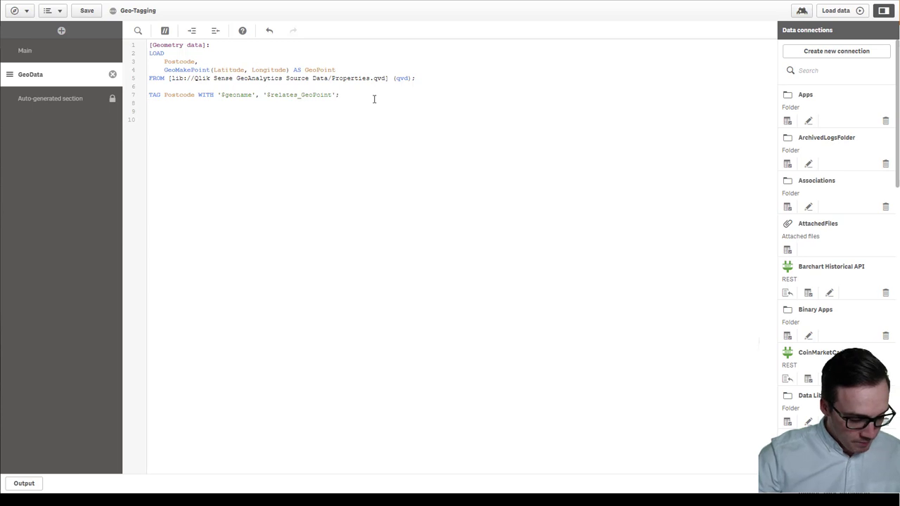
# Step: Write TAG GeoPoint WITH '$geopoint', '$relates_Postcode'; on line 8
pyautogui.write('TAG ')
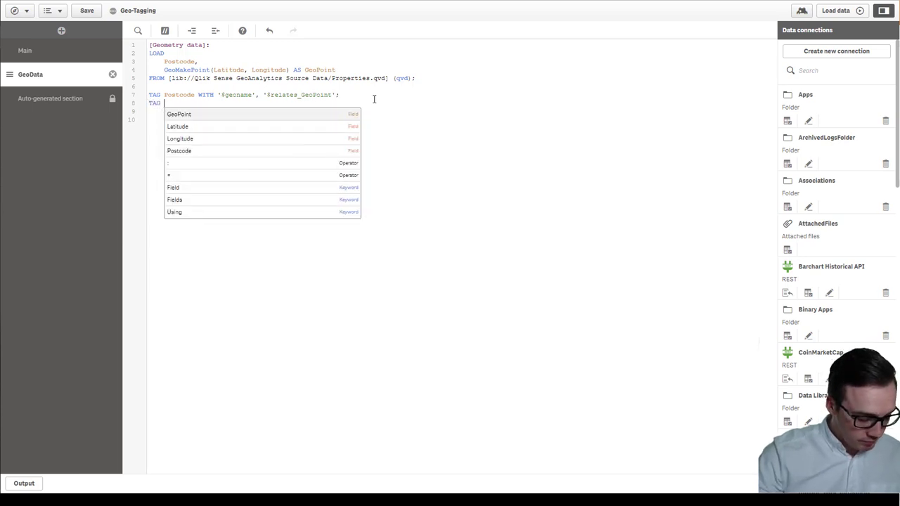
pyautogui.write('GeoP')
pyautogui.press('Return')
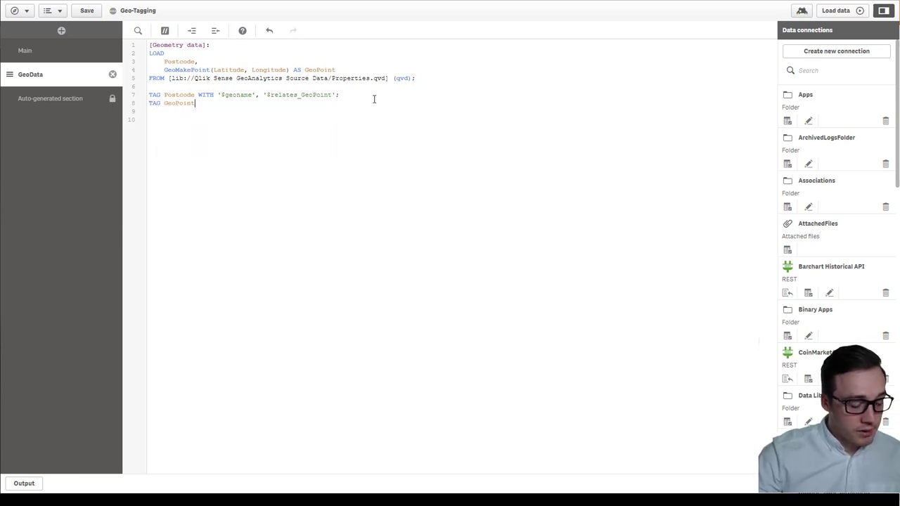
pyautogui.write('WITH')
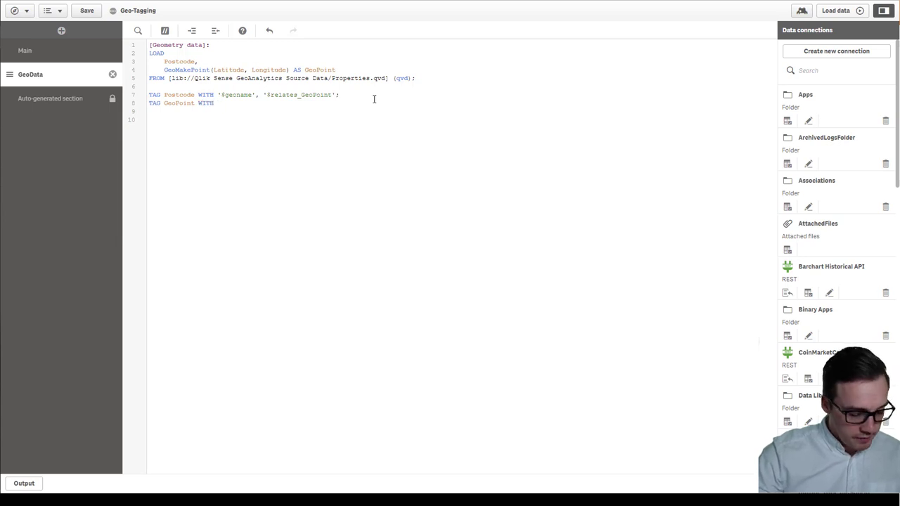
pyautogui.write(" '$")
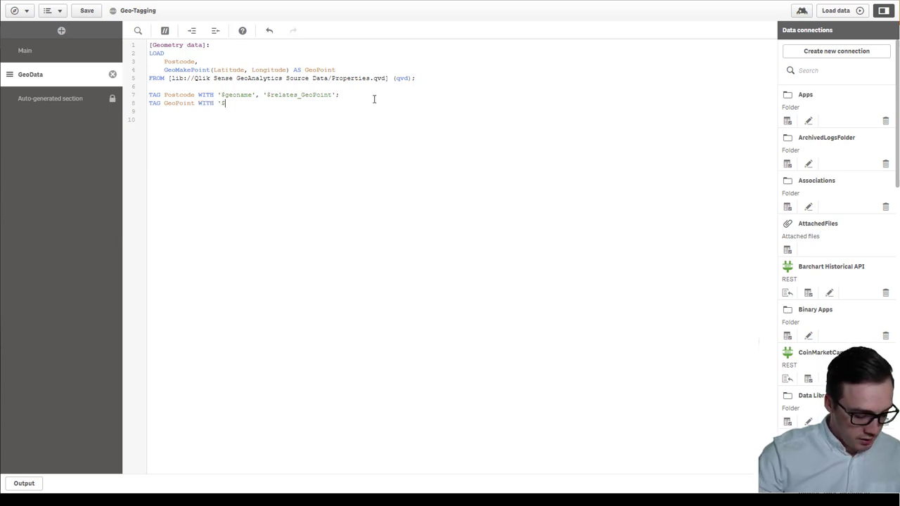
pyautogui.write("geopoint'")
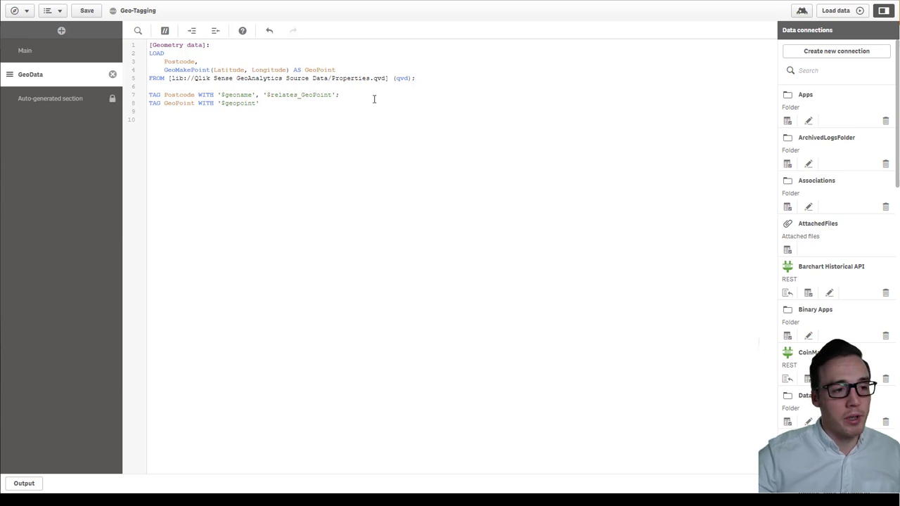
pyautogui.write(', ')
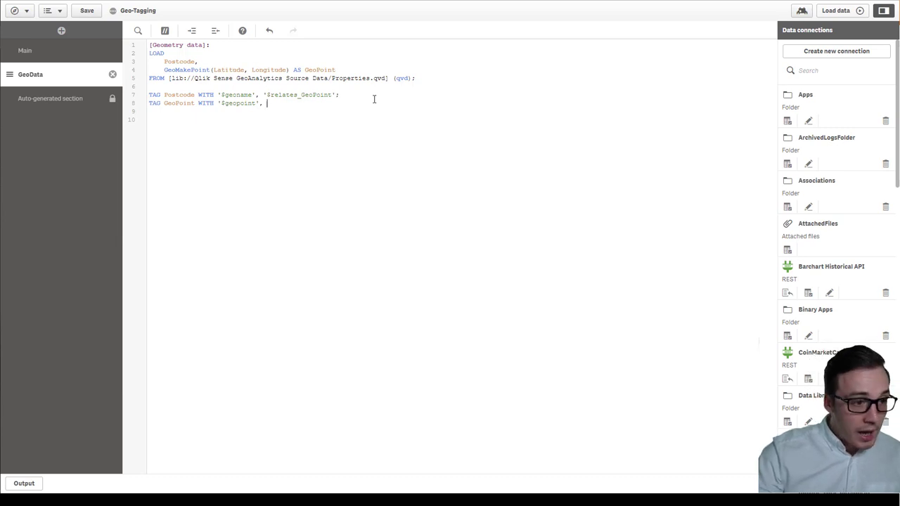
pyautogui.write("'$relates")
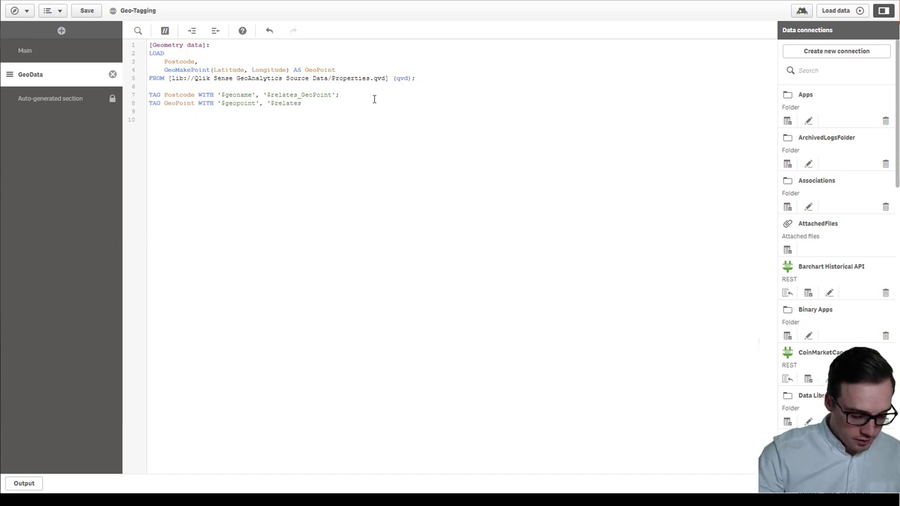
pyautogui.write('_Postcode')
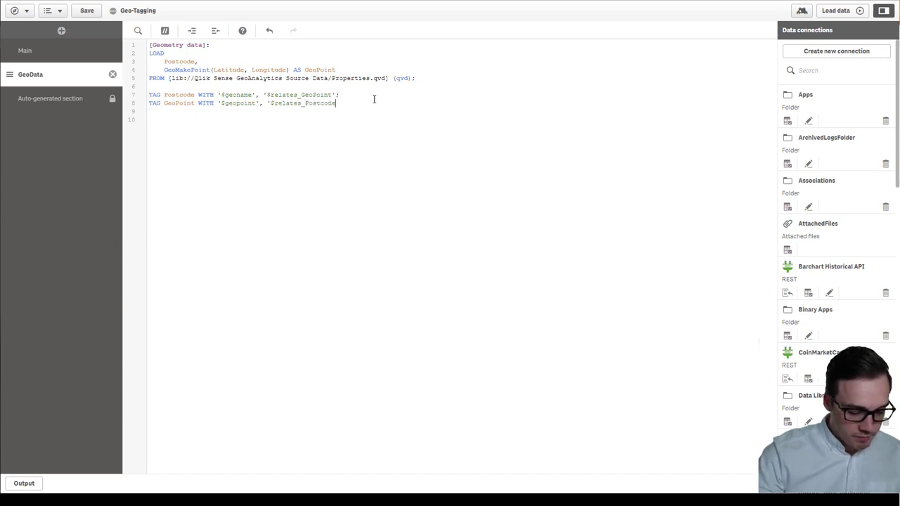
pyautogui.write("'")
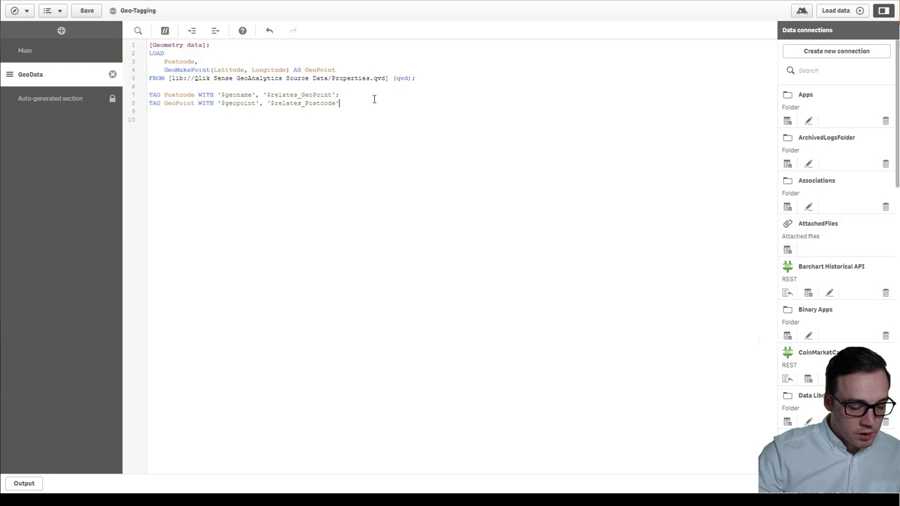
pyautogui.write(';')
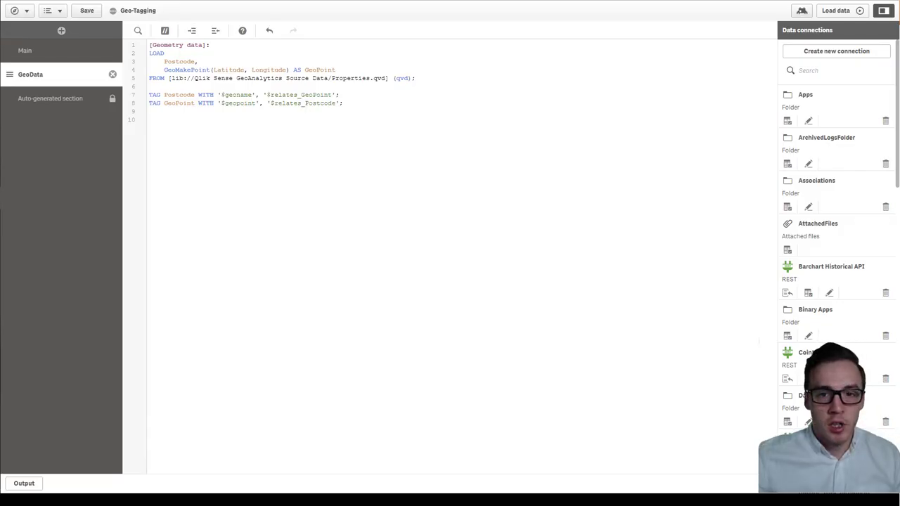
# Step: Reload the tagged script and confirm GeoPoint and Postcode appear in the sheet's fields
pyautogui.click(845, 16)
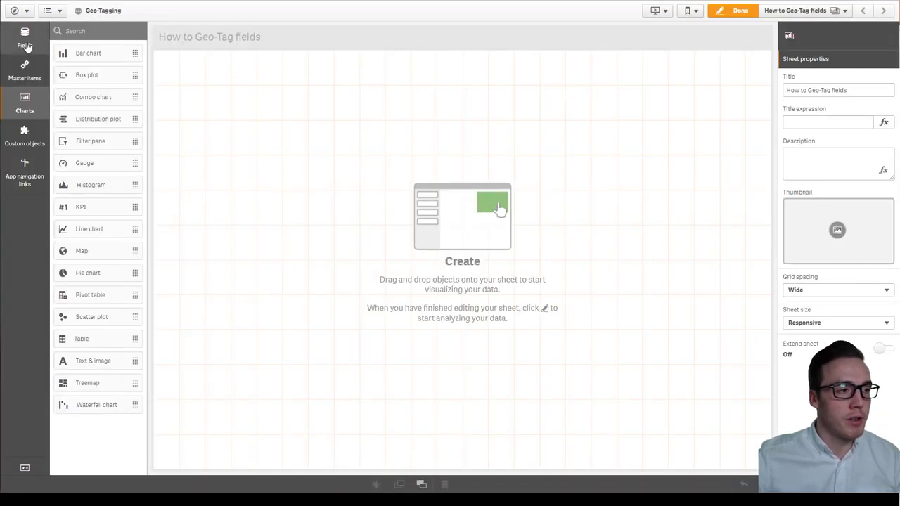
pyautogui.click(25, 44)
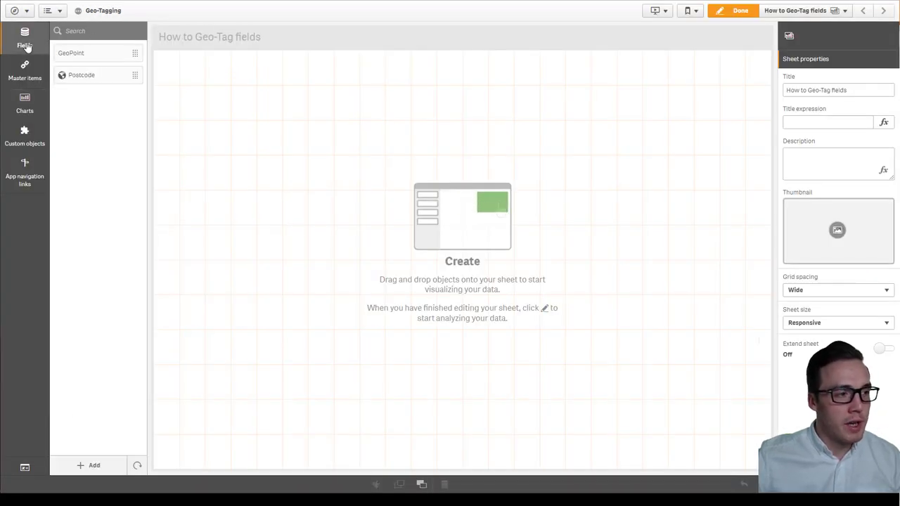
# Step: Add a map with a Postcode point layer, located via [GeoPoint], plotting east London
pyautogui.click(31, 115)
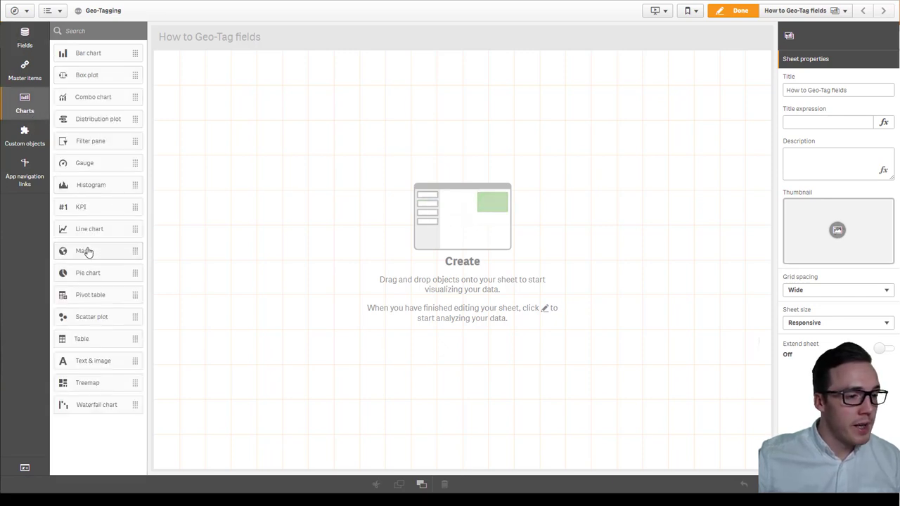
pyautogui.moveTo(90, 251); pyautogui.dragTo(431, 230)
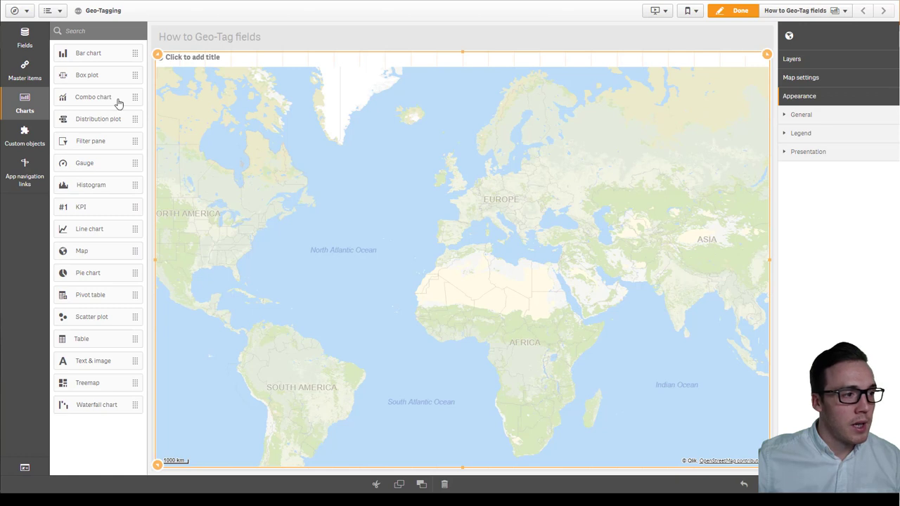
pyautogui.click(796, 61)
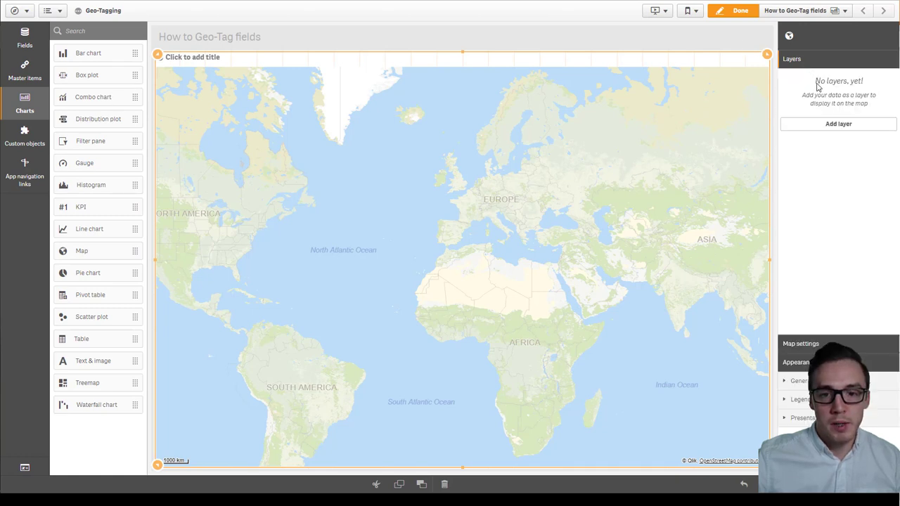
pyautogui.click(835, 123)
pyautogui.click(844, 167)
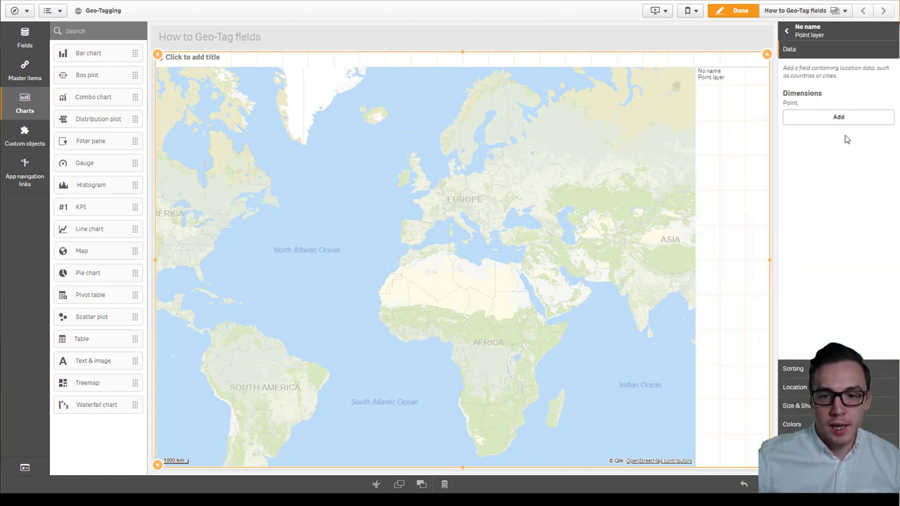
pyautogui.click(840, 119)
pyautogui.click(812, 198)
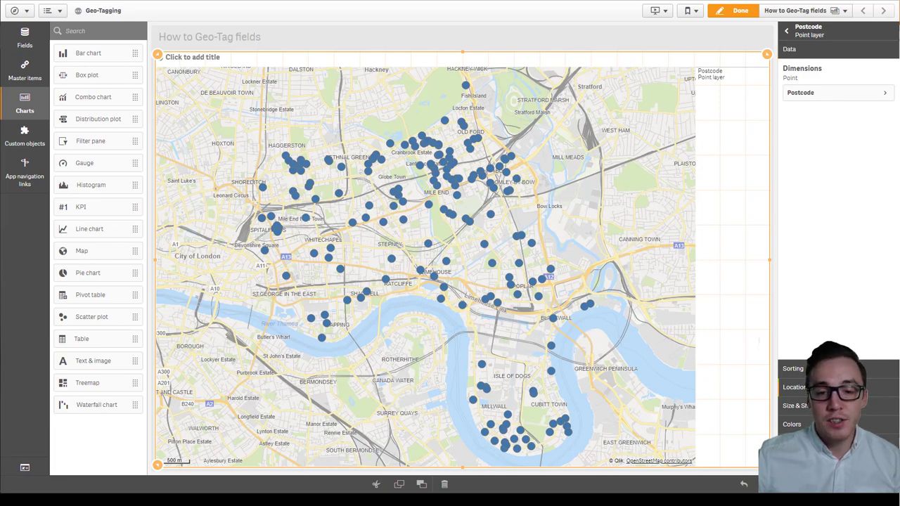
pyautogui.click(795, 386)
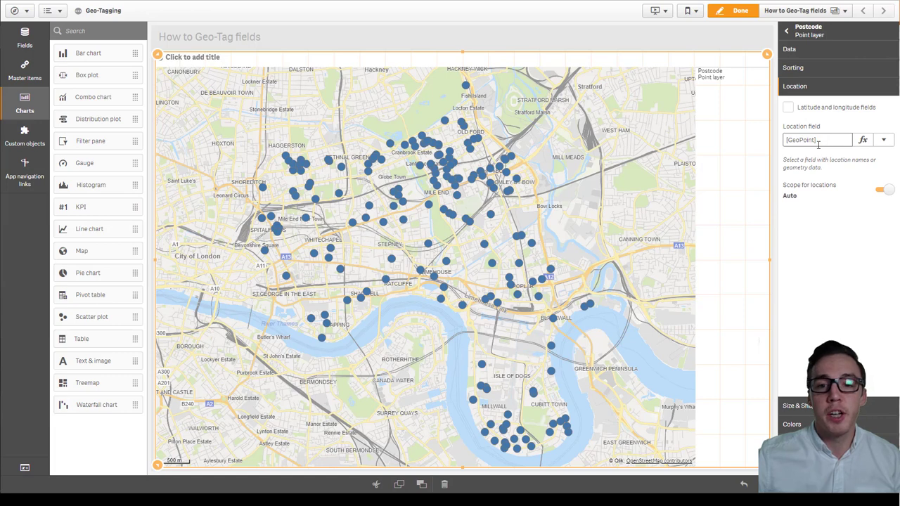